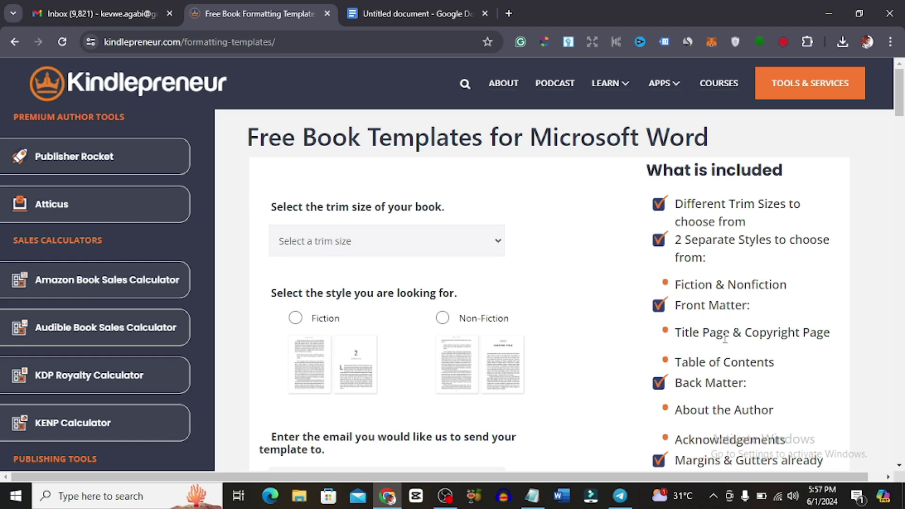
left_click(899, 465)
left_click(899, 465)
left_click(898, 467)
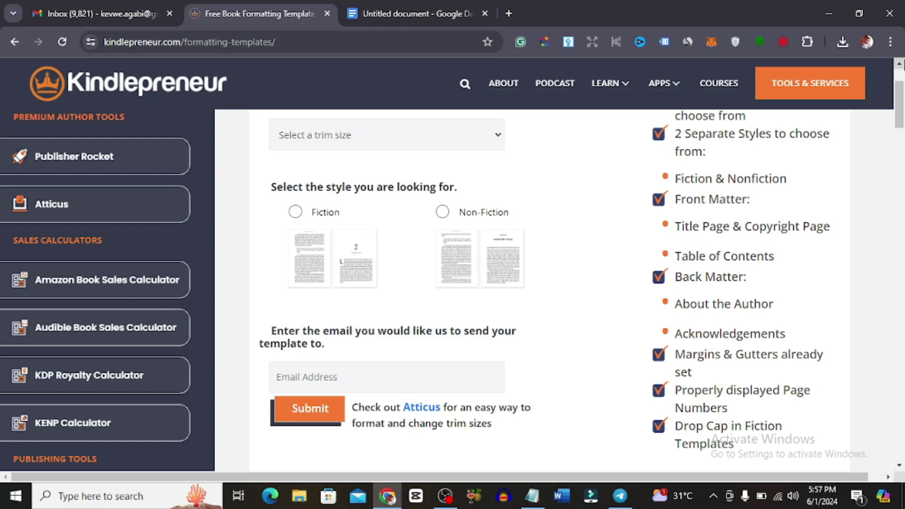
left_click_drag(901, 86, 901, 74)
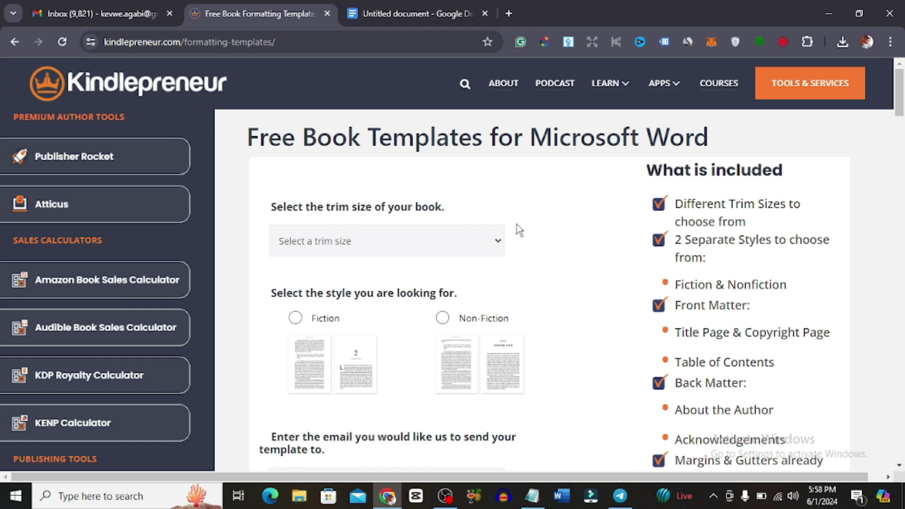
Choose the 6 x 9 trim size and the Non-Fiction style for the book template
left_click(391, 239)
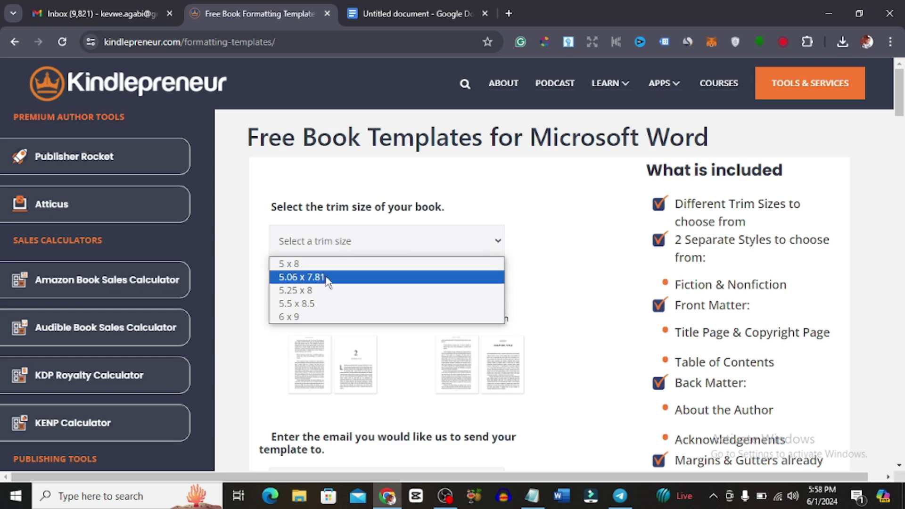
left_click(320, 316)
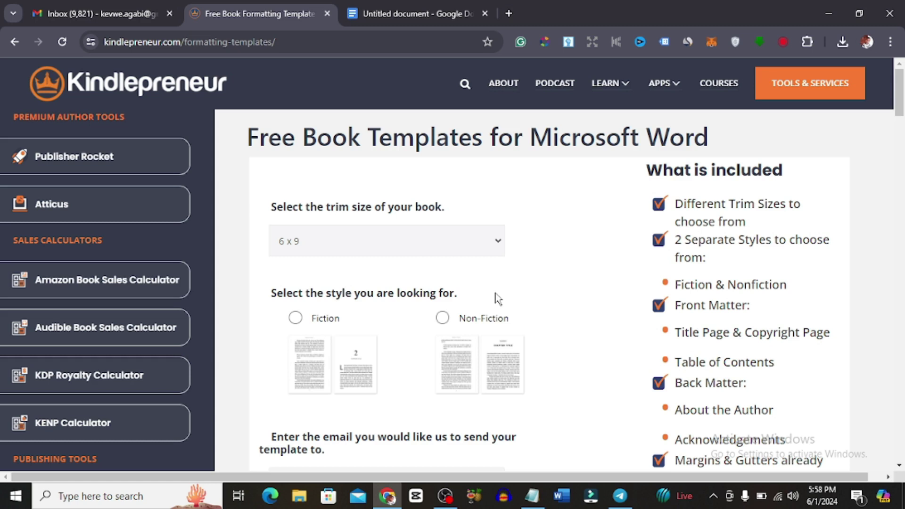
left_click(442, 318)
left_click(899, 465)
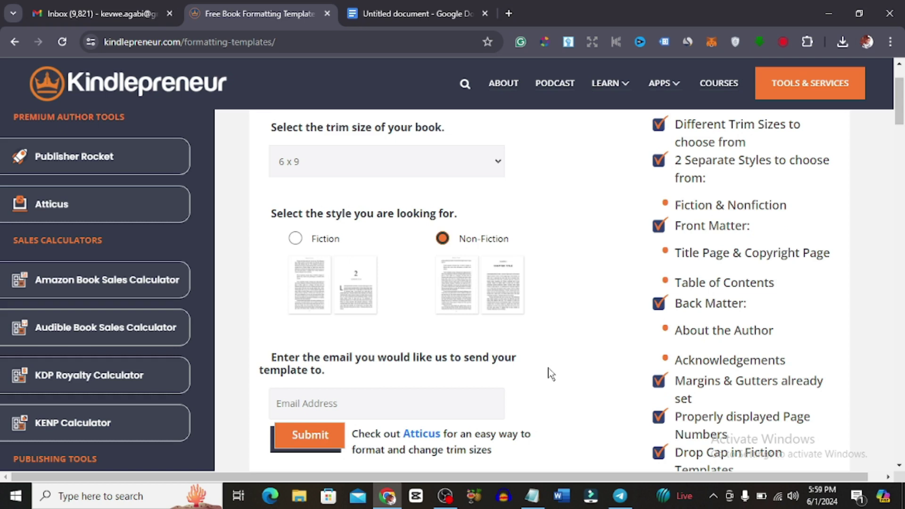
Open the Kindlepreneur template email, confirm the 6x9 file downloaded, and return to the Untitled document
left_click(111, 19)
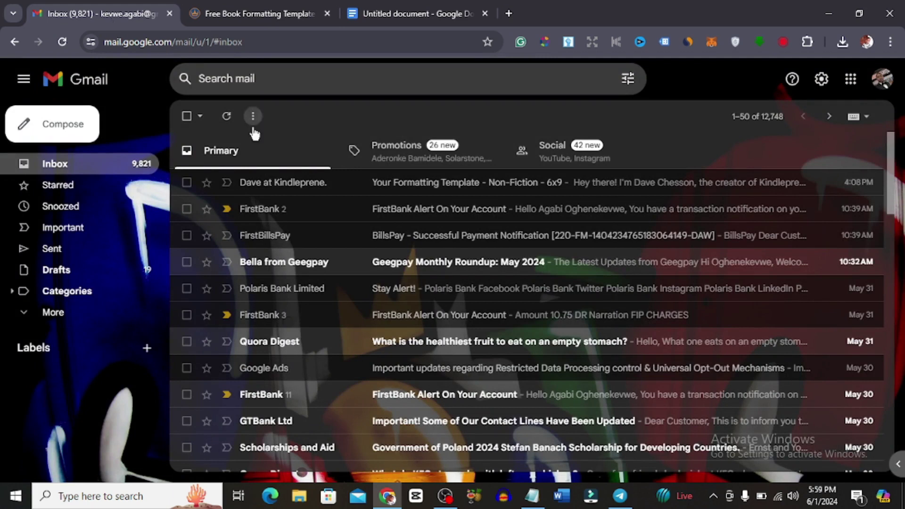
left_click(415, 184)
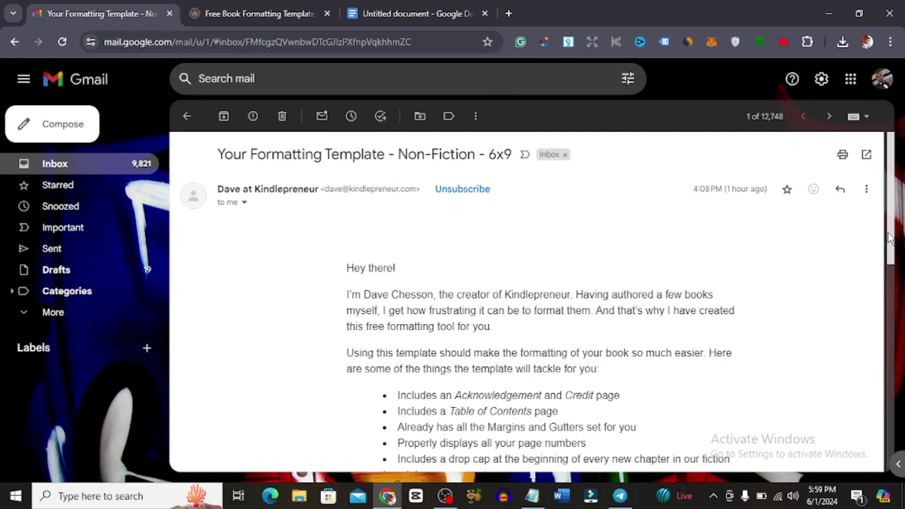
left_click_drag(888, 238, 888, 278)
scroll(510, 264, "down", 2)
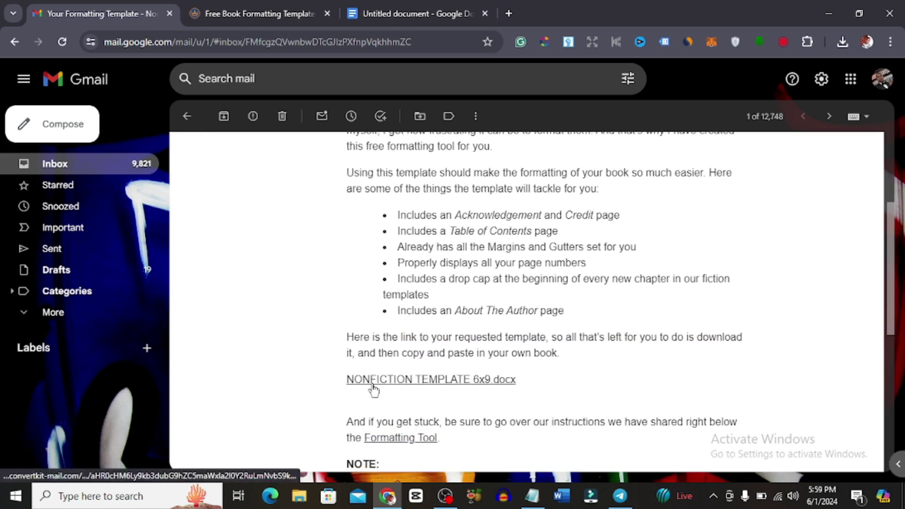
left_click(843, 41)
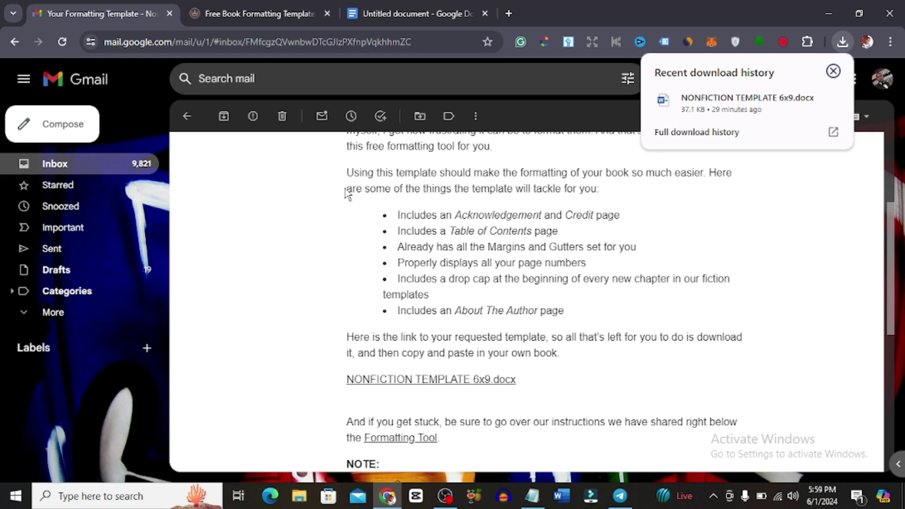
left_click(391, 13)
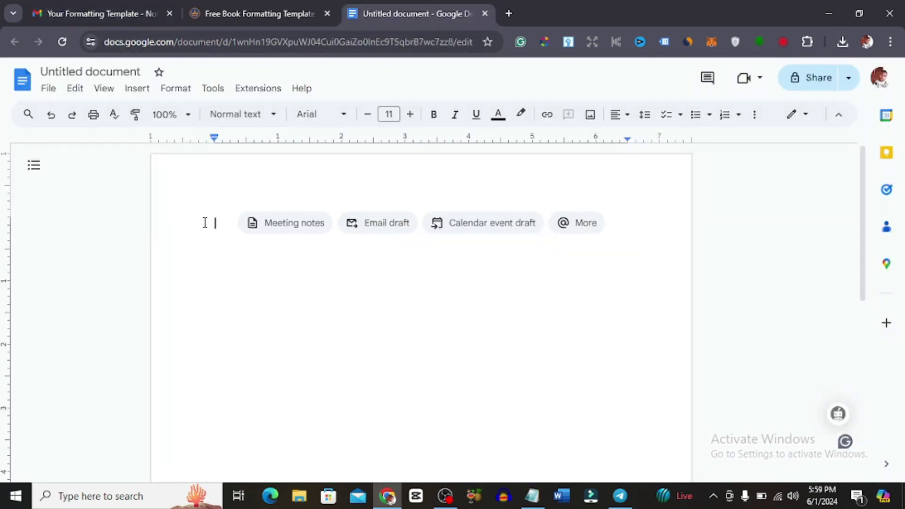
Upload and open NONFICTION TEMPLATE 6x9 from the Downloads folder
left_click(49, 92)
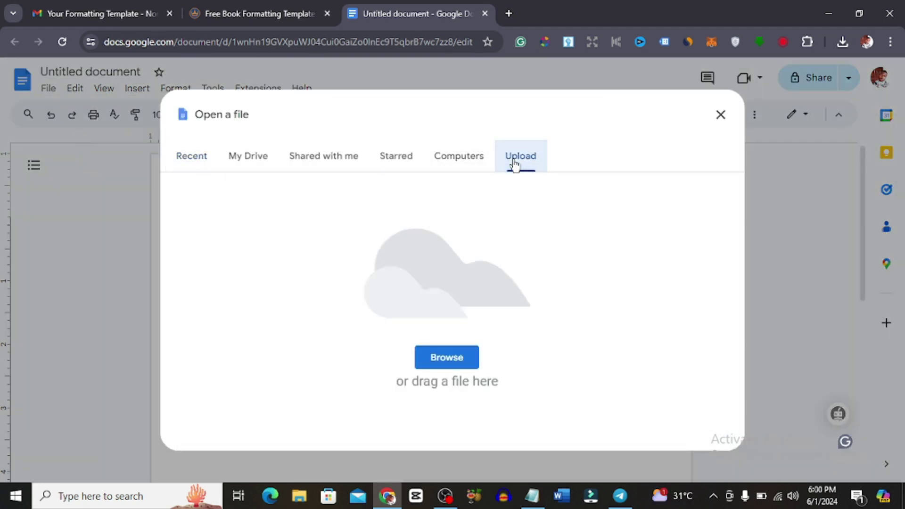
left_click(454, 361)
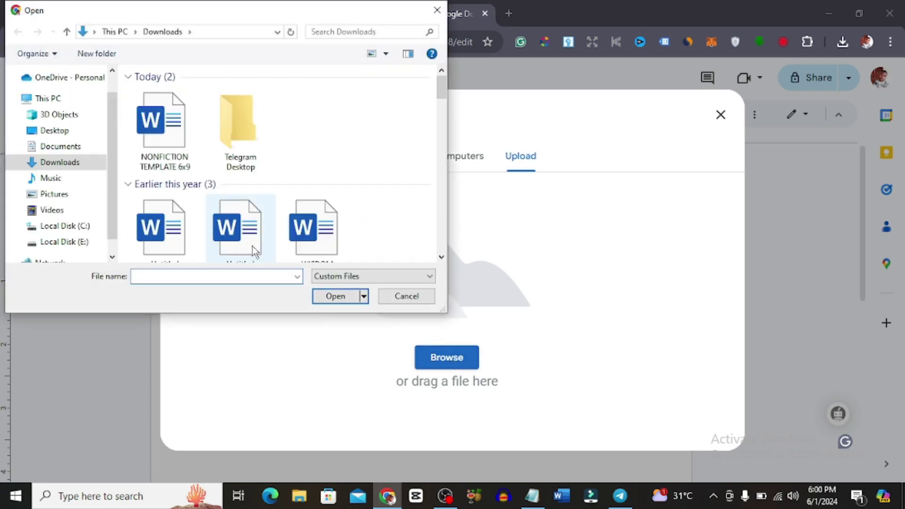
left_click(163, 143)
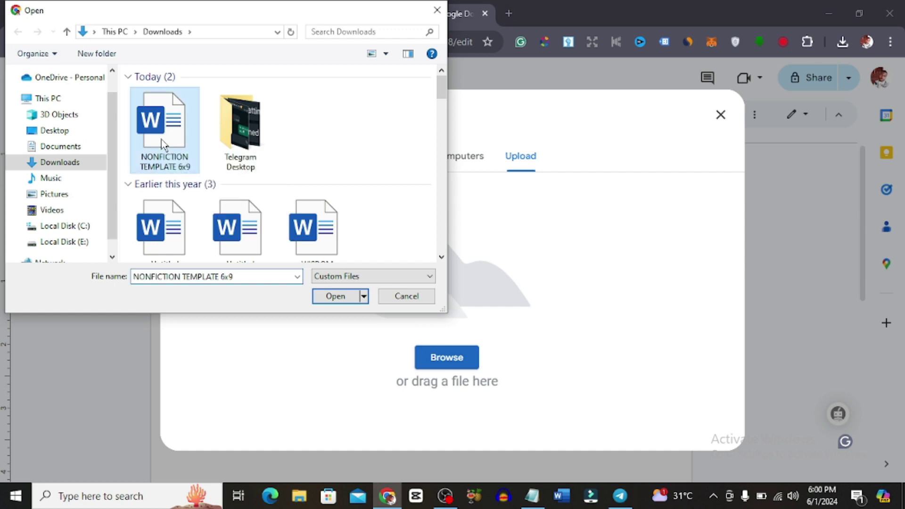
left_click(329, 298)
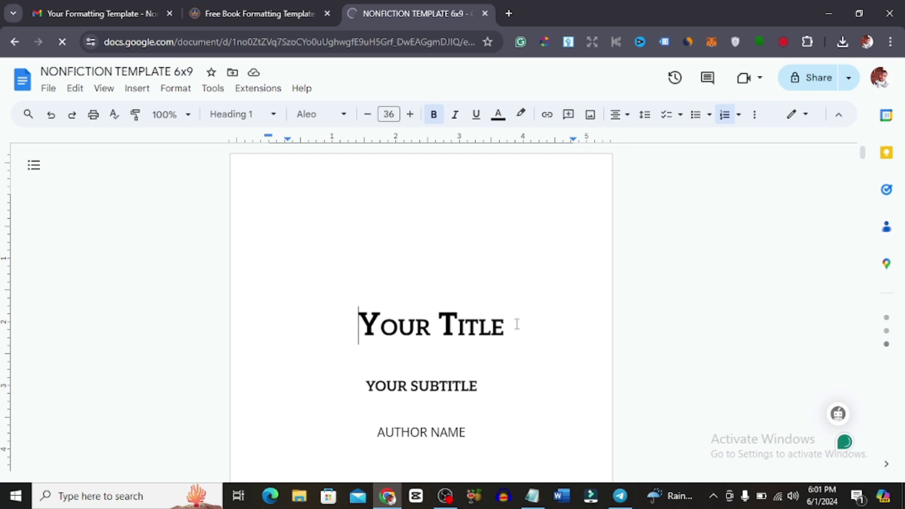
Step down through the title, copyright and contents pages to the CHAPTER 1 Lorem ipsum text
scroll(862, 162, "down", 2)
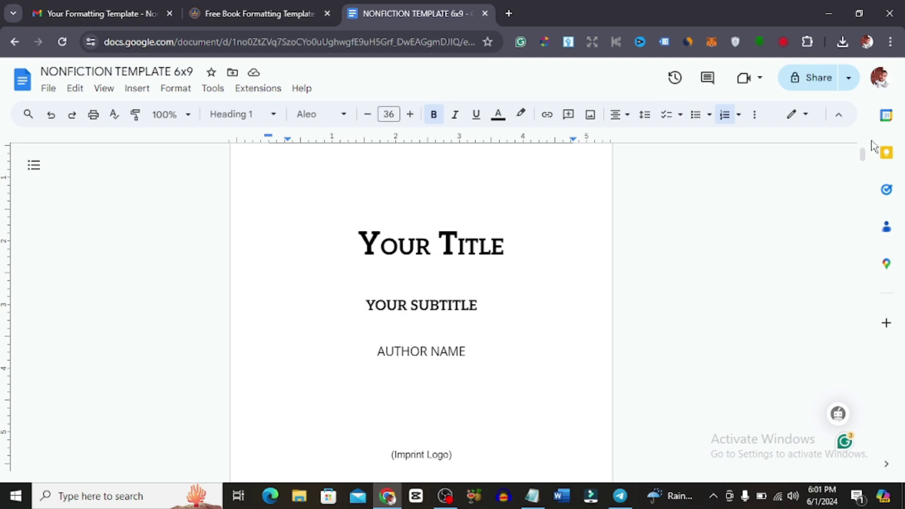
left_click_drag(865, 155, 865, 159)
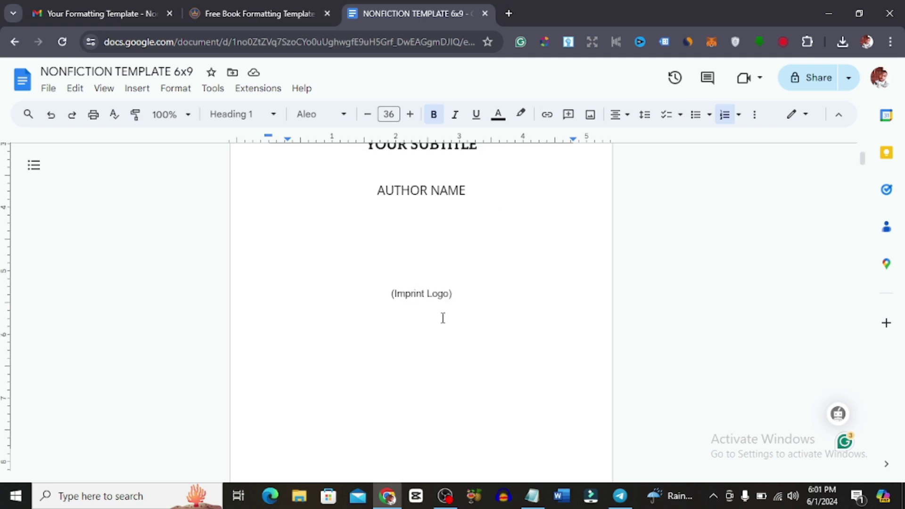
left_click(426, 296)
key("Down")
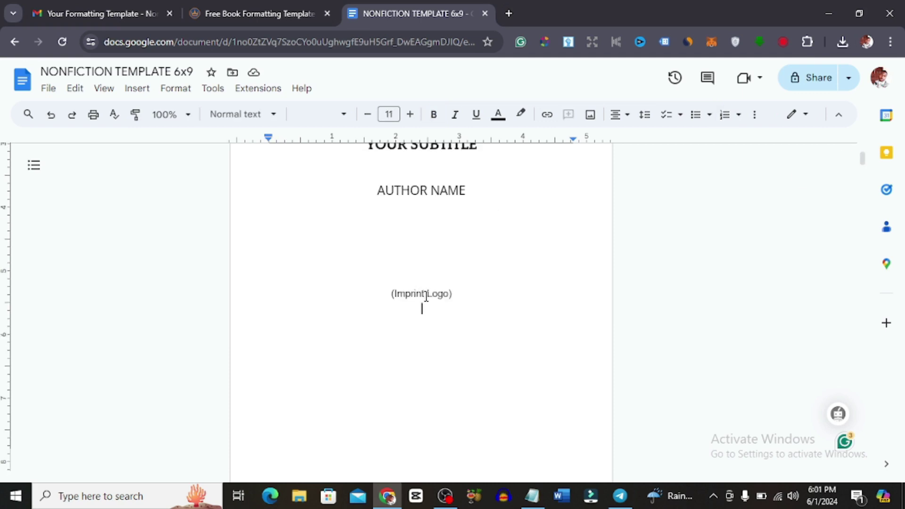
key("Down")
key("Down")
key("Down")
key("Down")
key("Down")
key("Down")
key("Down")
key("Down")
key("Down")
key("Down")
key("Down")
key("Down")
key("Down")
key("Down")
key("Down")
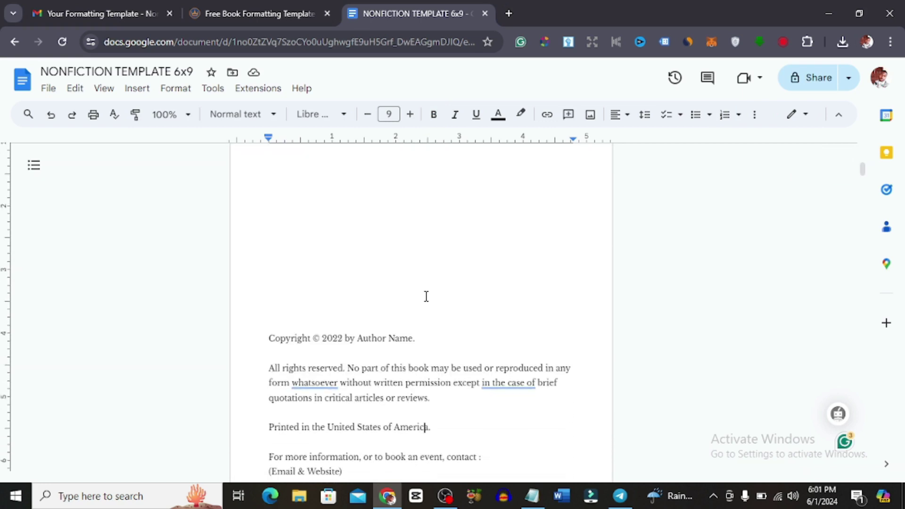
key("Down")
key("Down")
key("Down")
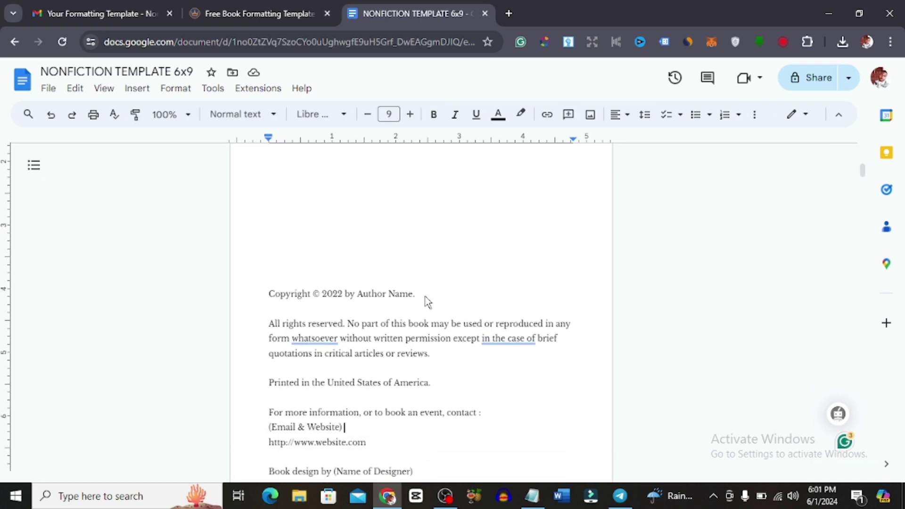
key("Down")
key("Down")
key("Down")
key("Down")
key("Down")
key("Down")
key("Down")
key("Down")
key("Down")
key("Down")
key("Down")
key("Down")
key("Down")
key("Down")
key("Down")
key("Down")
key("Down")
key("Down")
key("Up")
key("Up")
key("Up")
key("Up")
key("Up")
key("Up")
key("Up")
key("Up")
key("Up")
key("Up")
key("Up")
key("Up")
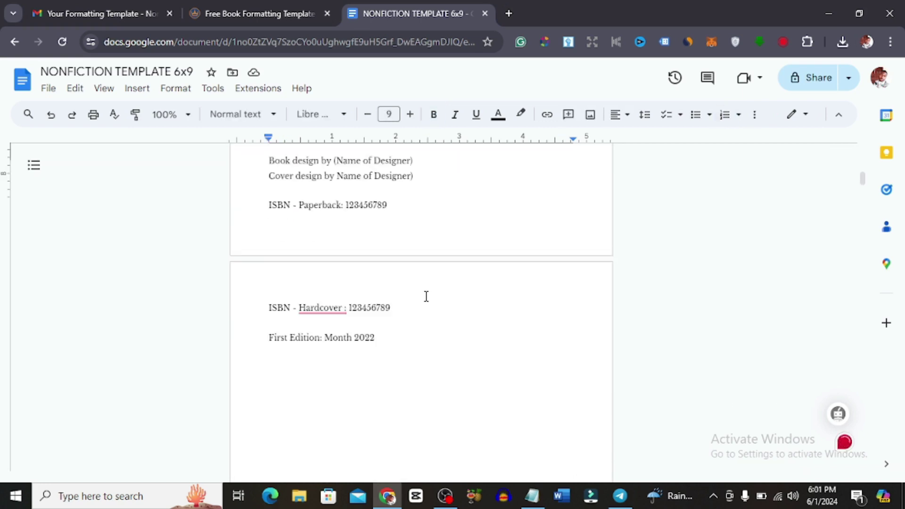
key("Up")
key("Up")
key("Up")
key("Up")
key("Up")
key("Up")
key("Up")
key("Up")
key("Up")
key("Up")
key("Down")
key("Down")
key("Down")
key("Down")
key("Down")
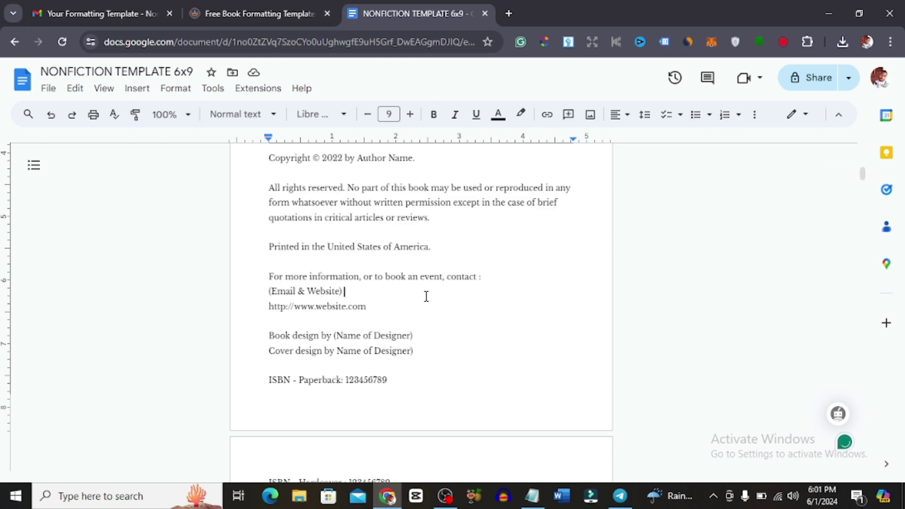
key("Down")
key("Down")
key("Down")
key("Down")
key("Down")
key("Down")
key("Down")
key("Down")
key("Down")
key("Down")
key("Down")
key("Down")
key("Down")
key("Down")
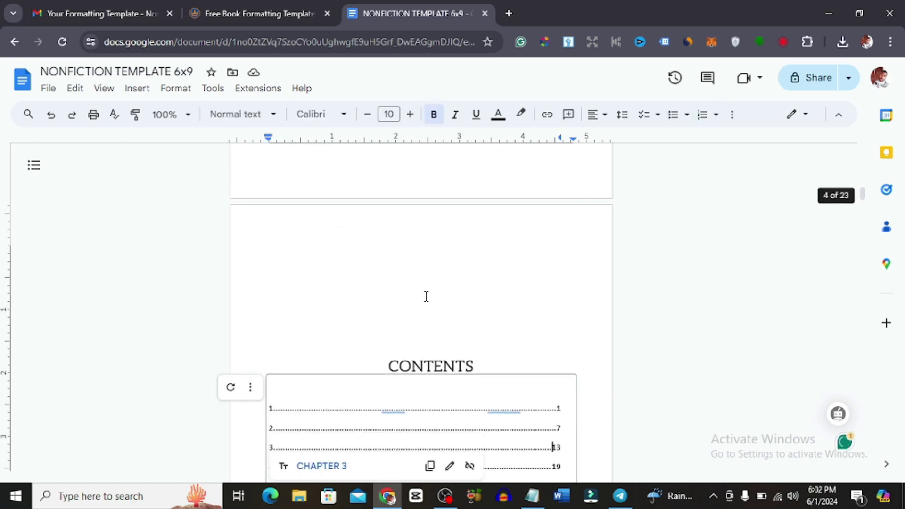
key("Down")
key("Down")
key("Down")
key("Down")
key("Down")
key("Down")
key("Down")
key("Down")
key("Down")
key("Down")
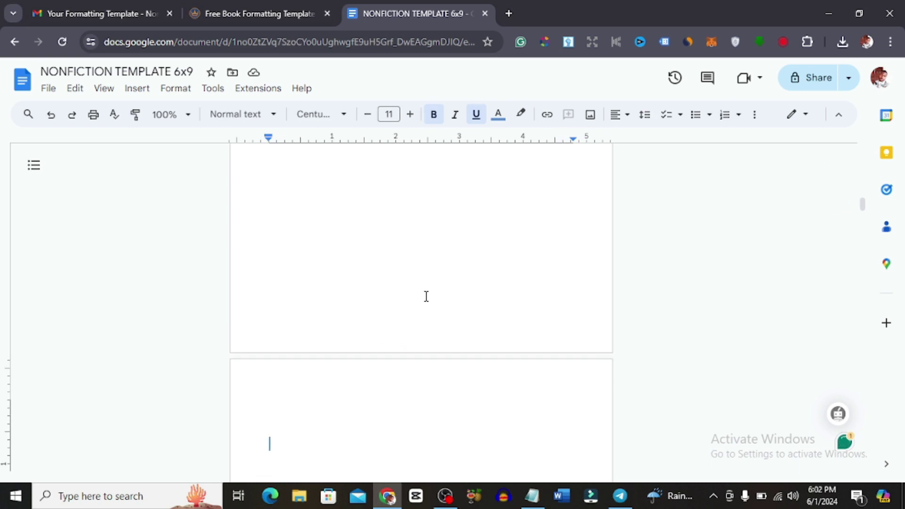
key("Down")
key("Down")
key("Down")
key("Down")
key("Down")
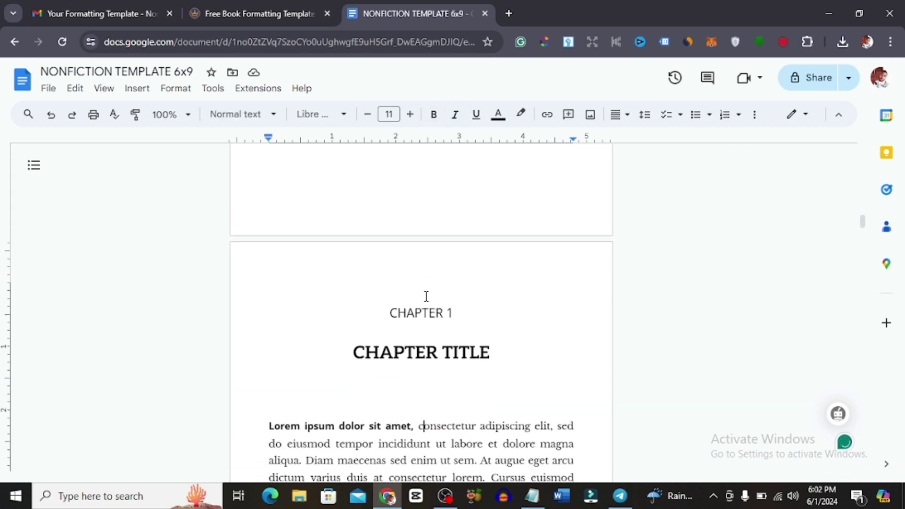
key("Down")
key("Down")
key("Down")
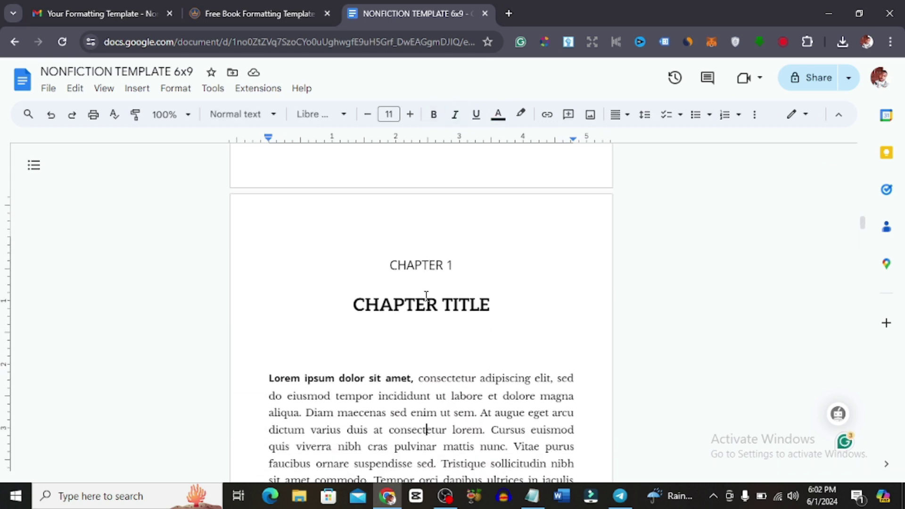
Change the chapter heading text from CHAPTER TITLE to CHAPTER DD
left_click(490, 304)
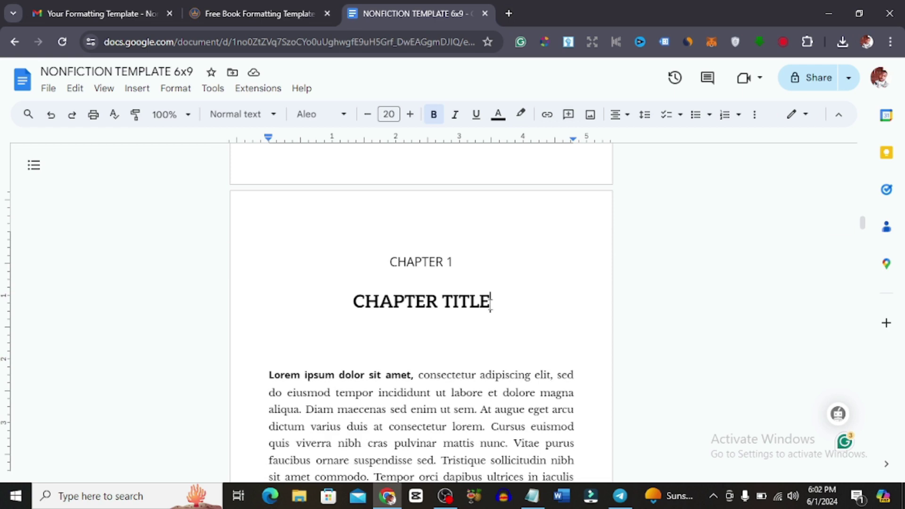
key("BackSpace")
key("BackSpace")
key("BackSpace")
key("BackSpace")
key("BackSpace")
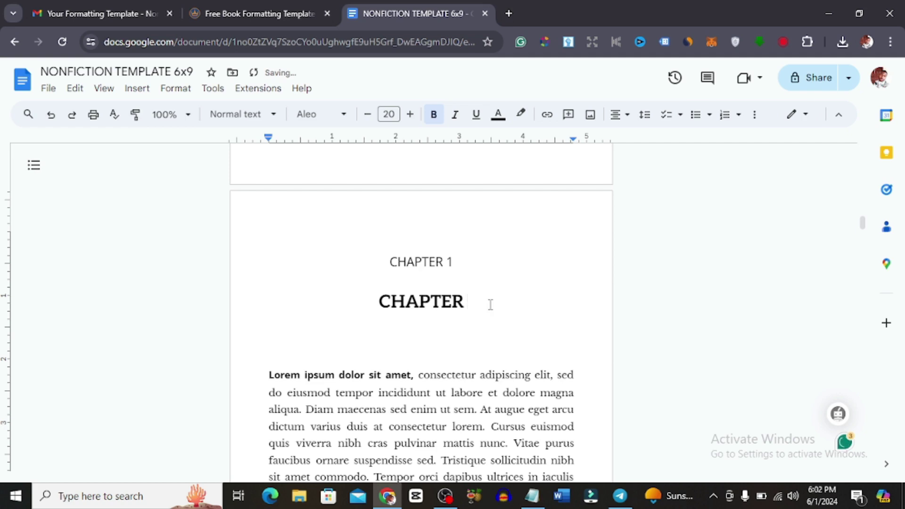
type("DD")
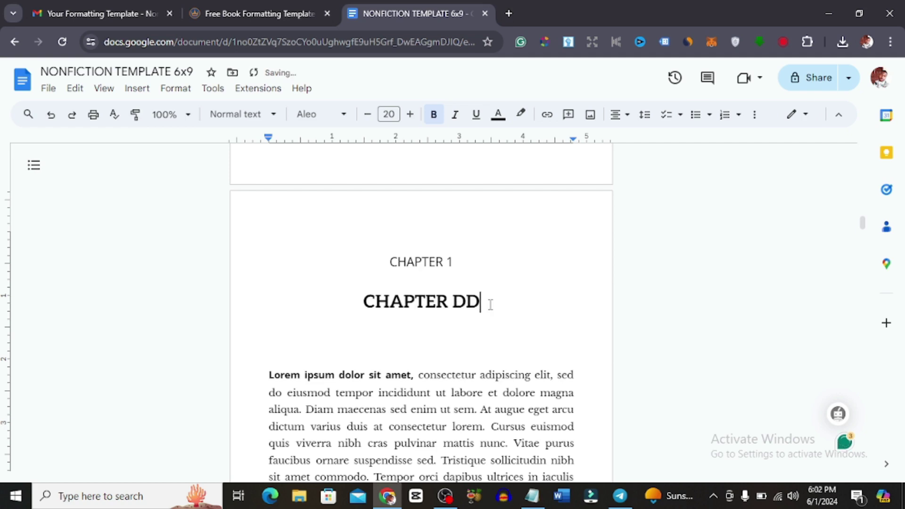
Apply the Heading 1 style to the CHAPTER DD heading
left_click_drag(490, 302, 432, 302)
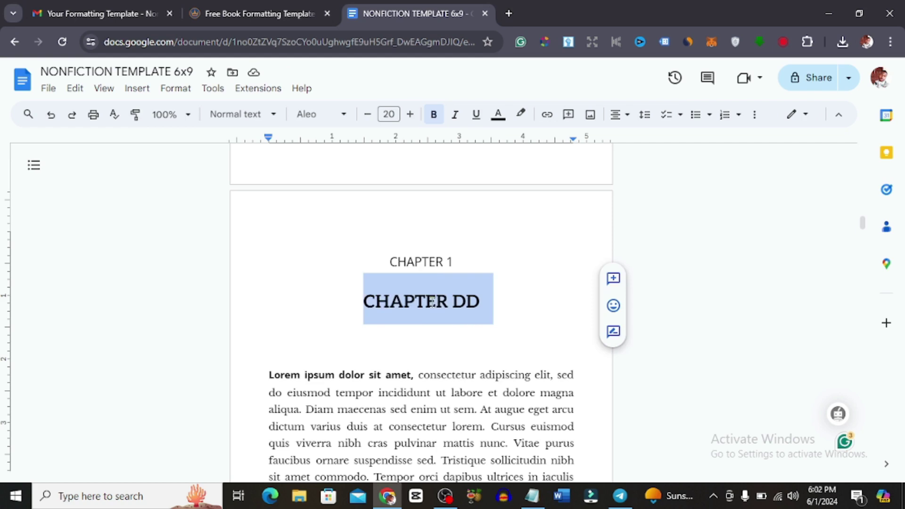
left_click(273, 116)
mouse_move(284, 201)
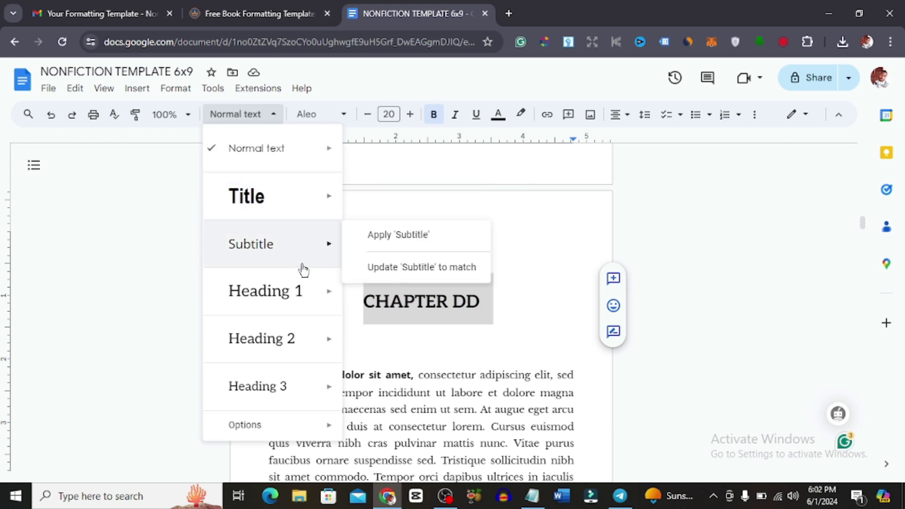
mouse_move(304, 293)
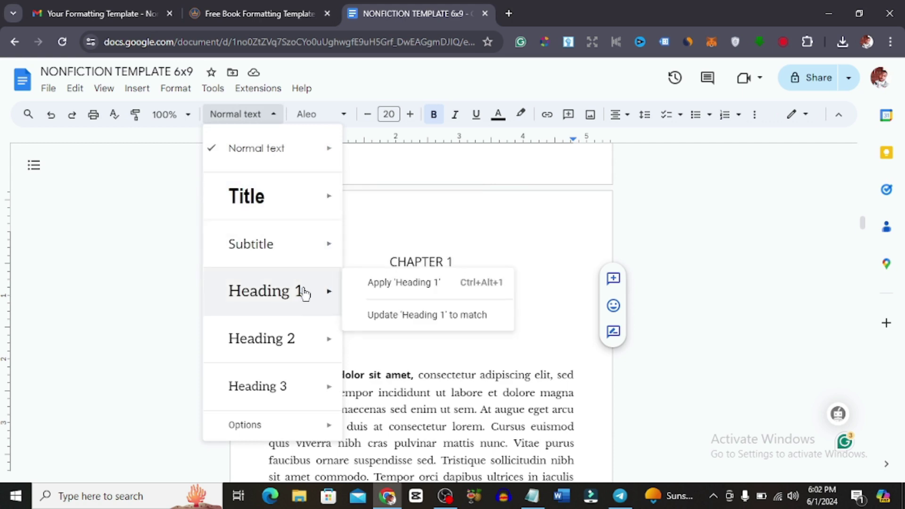
left_click(384, 284)
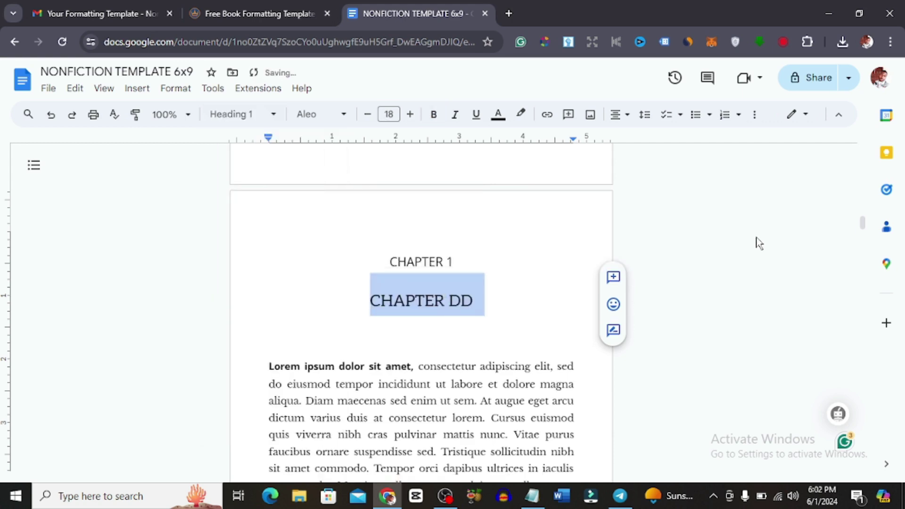
left_click_drag(864, 225, 861, 198)
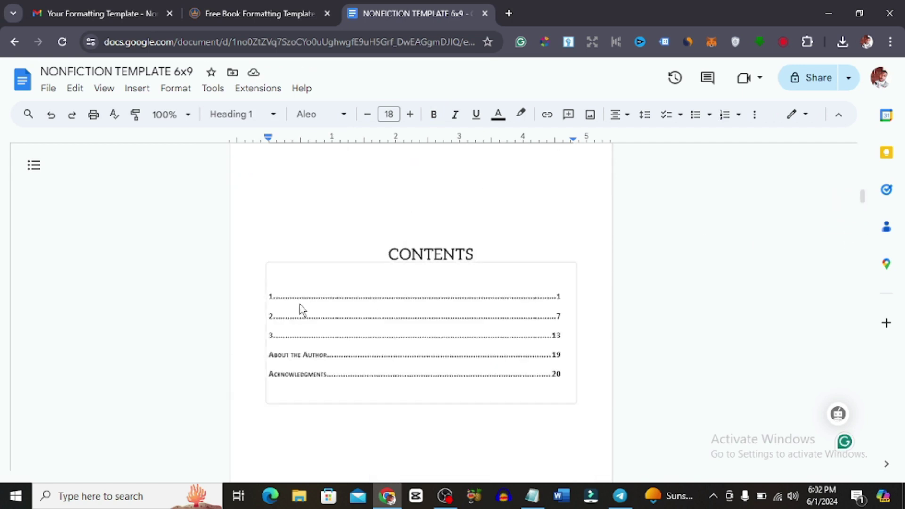
Update the table of contents so it lists CHAPTER DD with page numbers
left_click(287, 289)
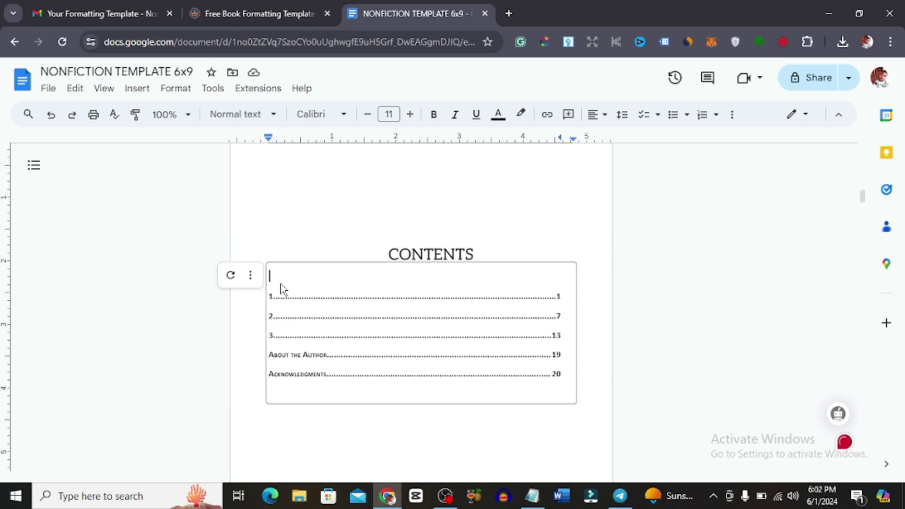
left_click(230, 275)
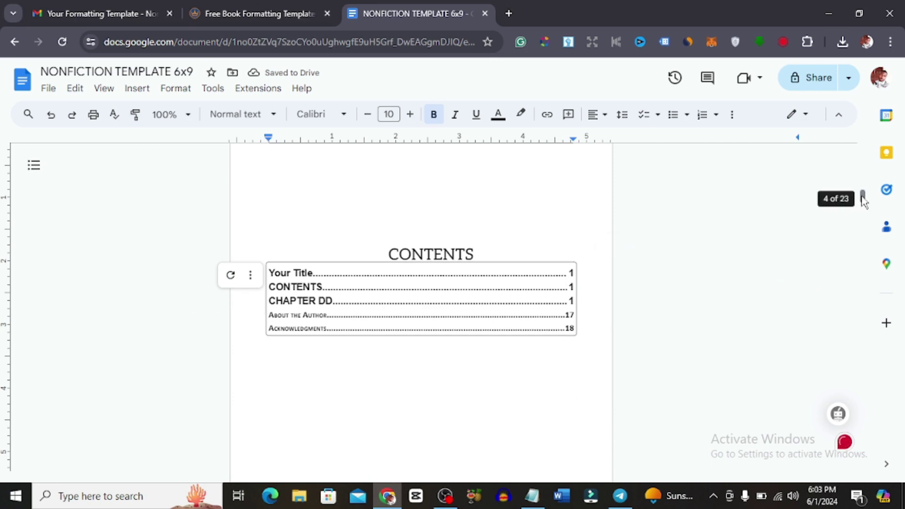
left_click_drag(862, 197, 856, 238)
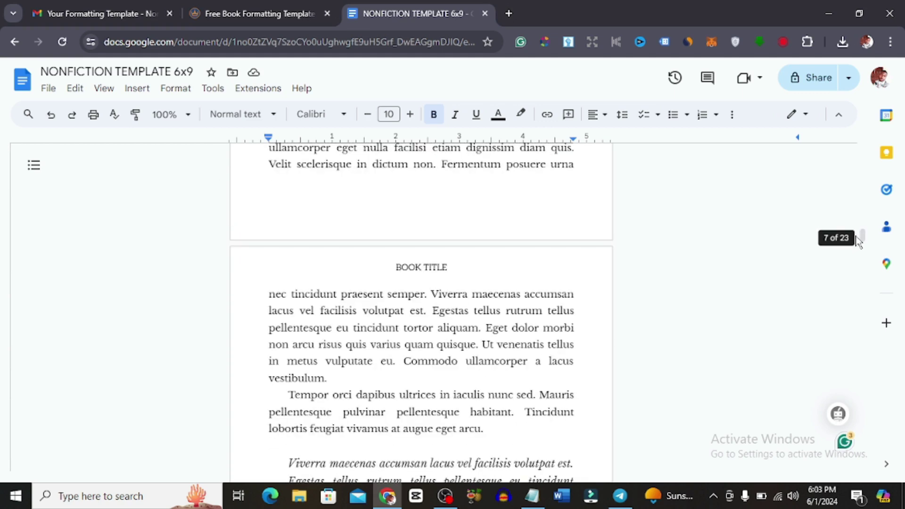
Edit the page header from BOOK TITLE to BOOK TEE and return to the body text
left_click(430, 269)
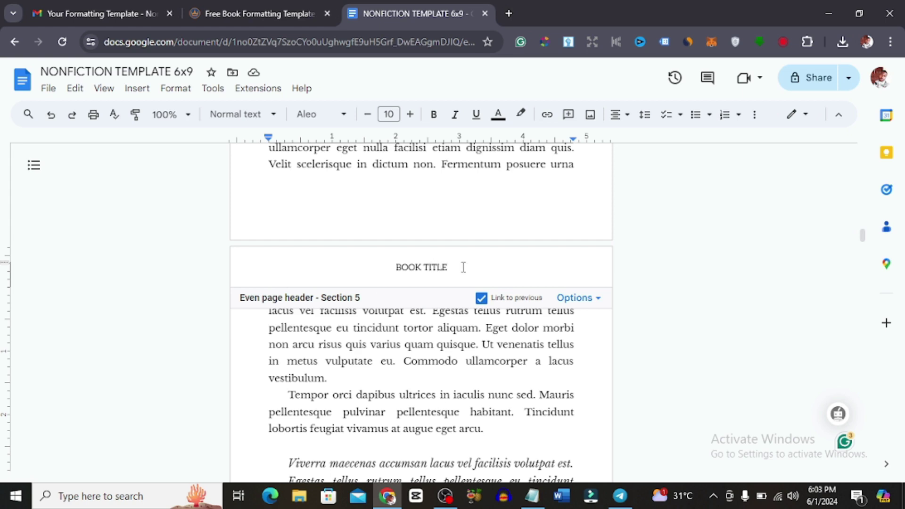
key("BackSpace")
key("BackSpace")
key("BackSpace")
key("BackSpace")
key("BackSpace")
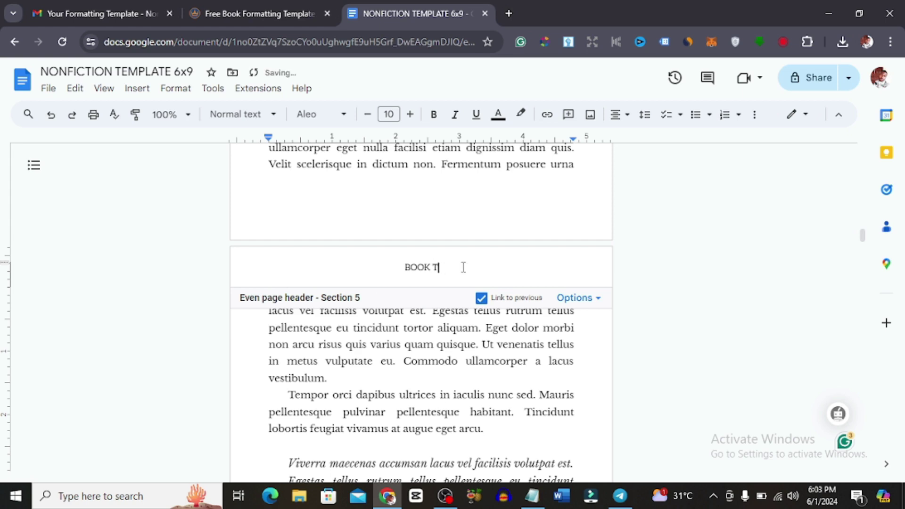
type("TEE")
key("Return")
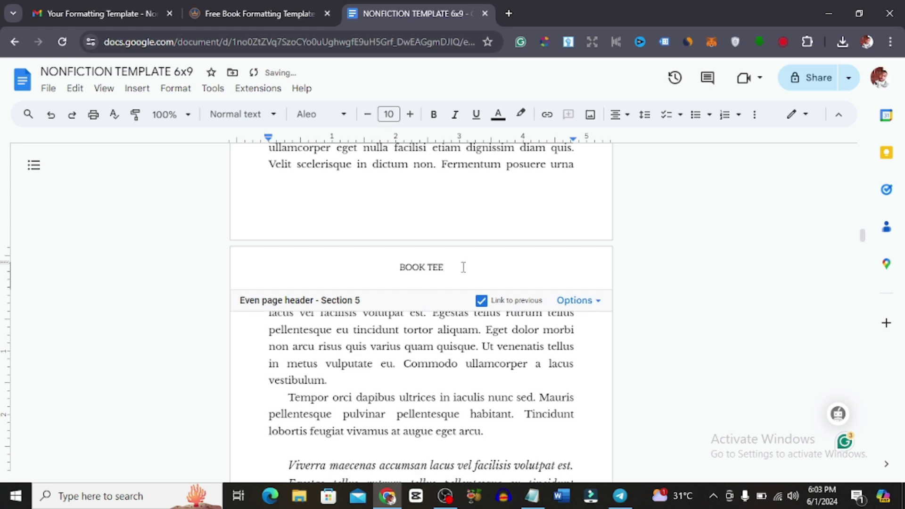
key("Escape")
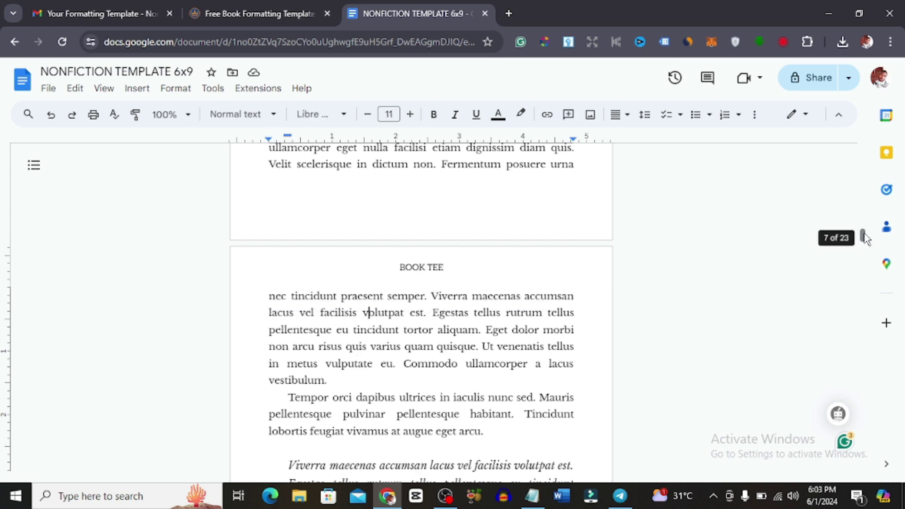
mouse_move(864, 238)
left_mouse_down()
mouse_move(864, 265)
mouse_move(860, 251)
left_mouse_up()
left_click(451, 335)
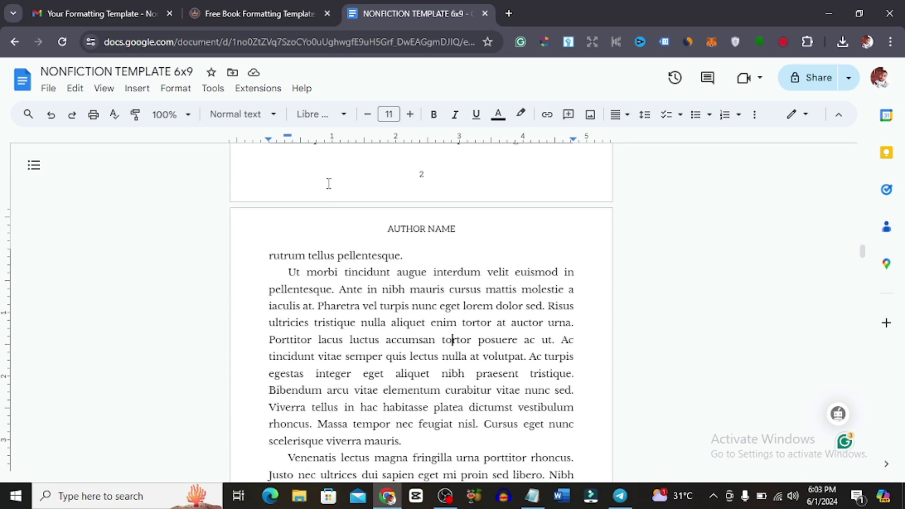
left_click(340, 122)
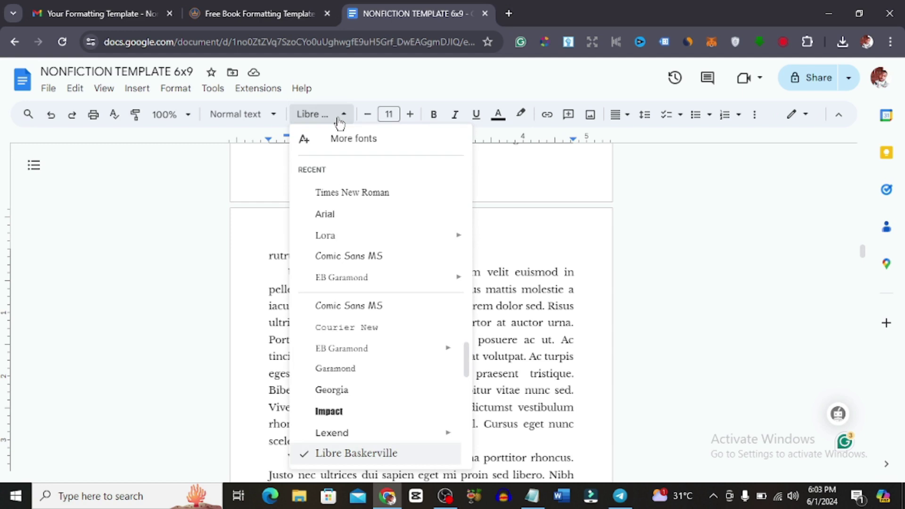
left_click(516, 277)
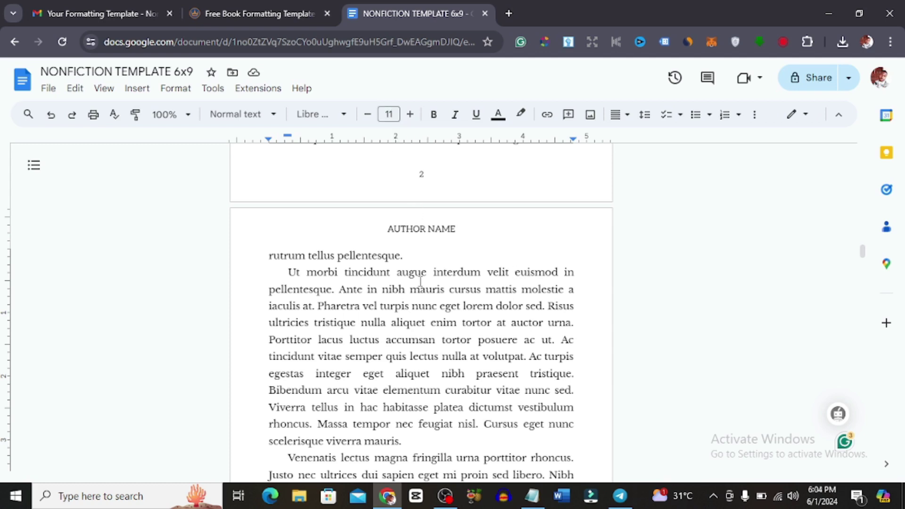
mouse_move(862, 254)
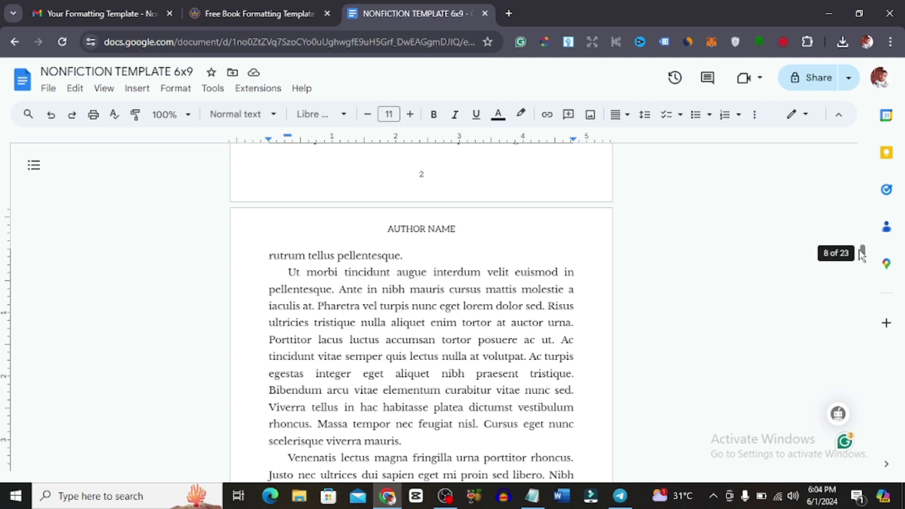
left_click_drag(862, 253, 861, 276)
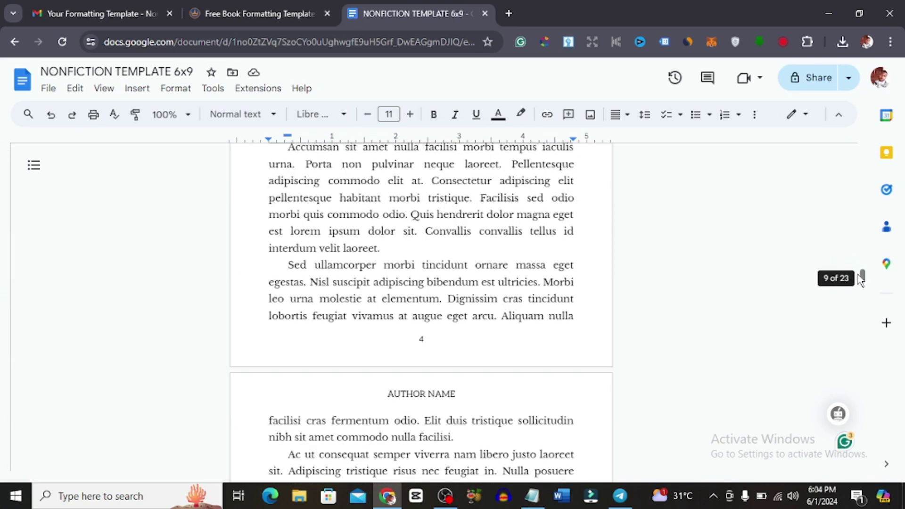
left_click(53, 90)
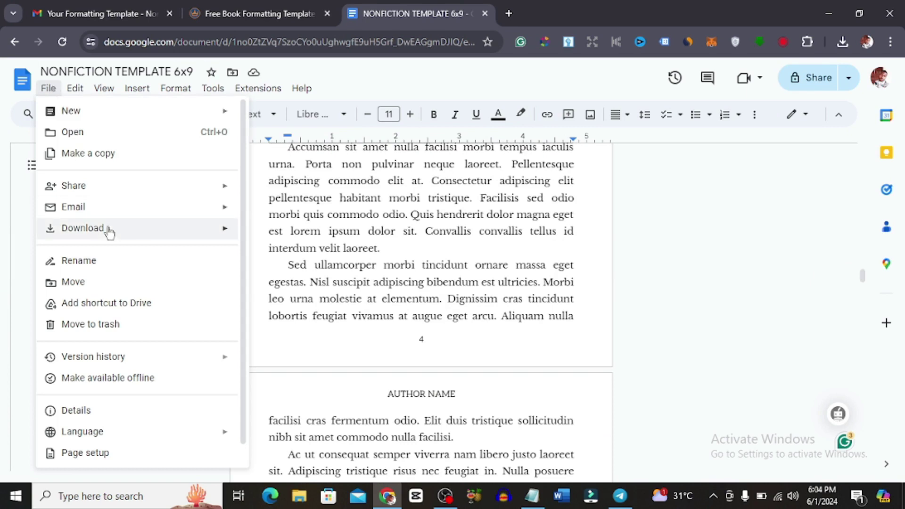
mouse_move(121, 232)
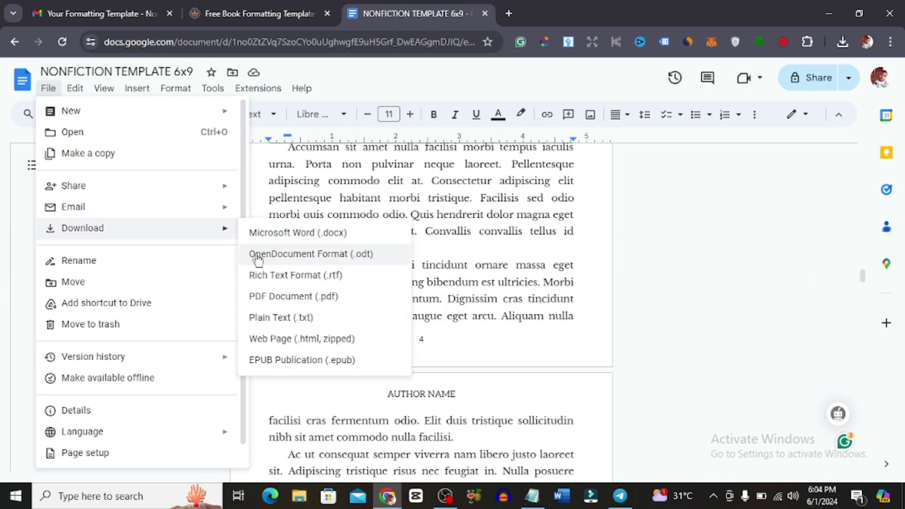
left_click(456, 298)
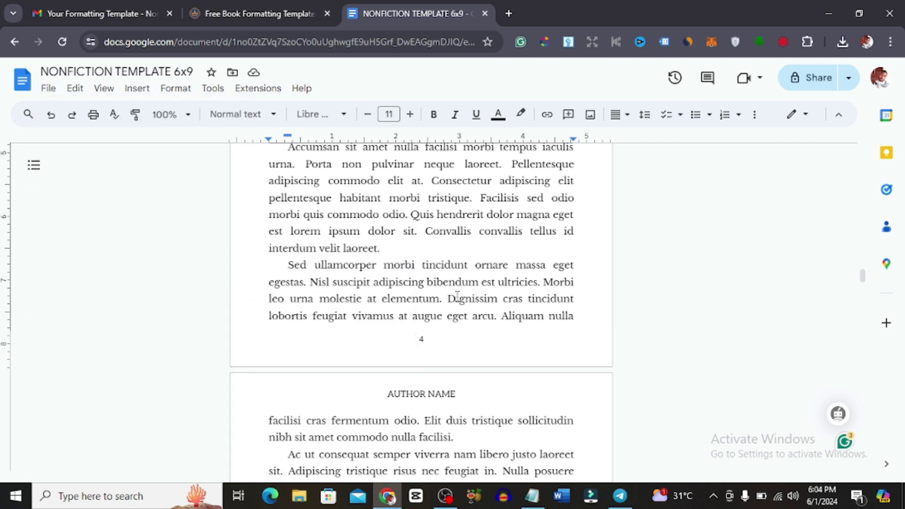